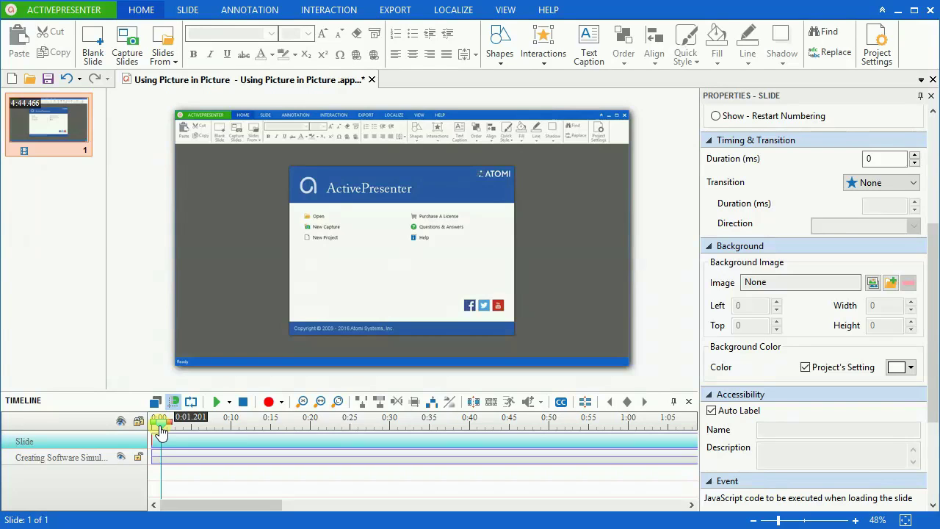
Use the Annotation tab's Video command to place the webcam clip Untitled.mp4 on the slide
mouse_move(161, 433)
left_mouse_down()
mouse_move(649, 436)
mouse_move(159, 422)
left_mouse_up()
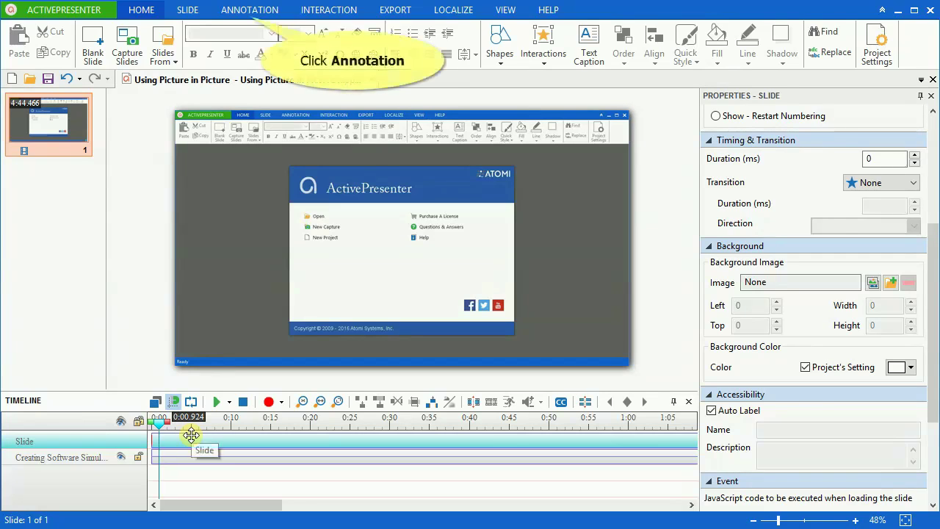
left_click(239, 10)
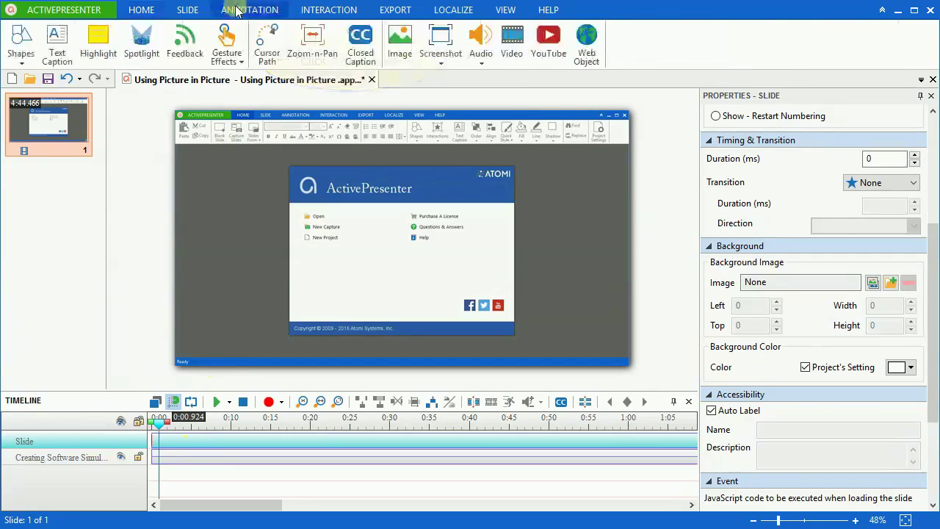
left_click(507, 40)
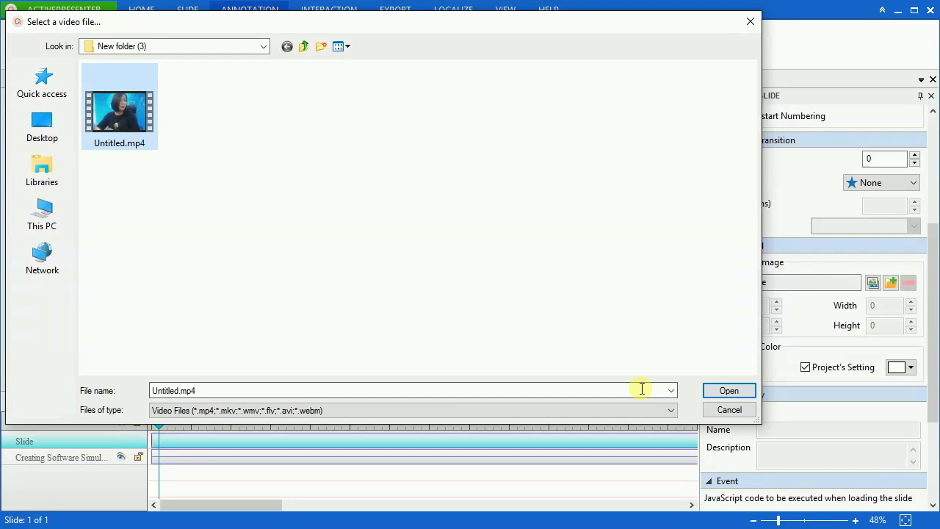
left_click(713, 390)
Resize the webcam video into a small overlay and drag it into the slide's bottom-left corner
left_click_drag(629, 115, 430, 226)
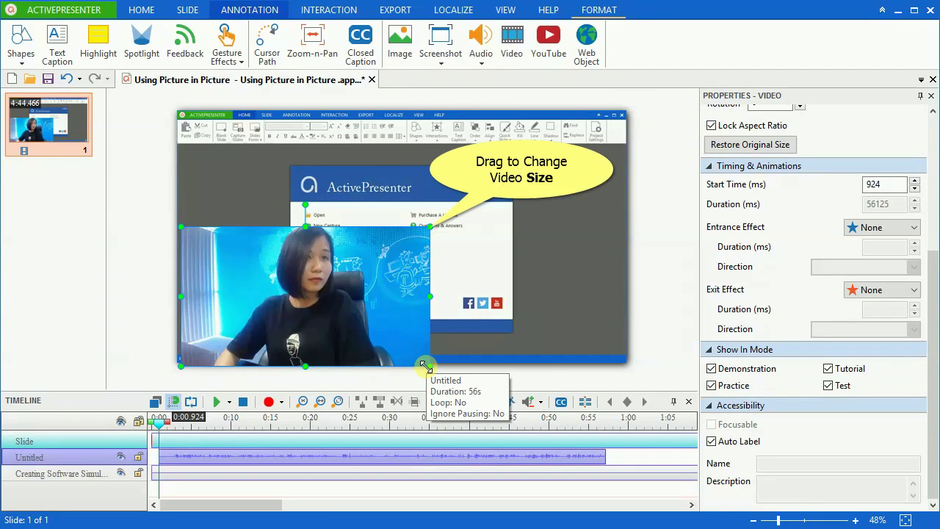
left_click_drag(426, 365, 348, 322)
left_click_drag(292, 258, 303, 298)
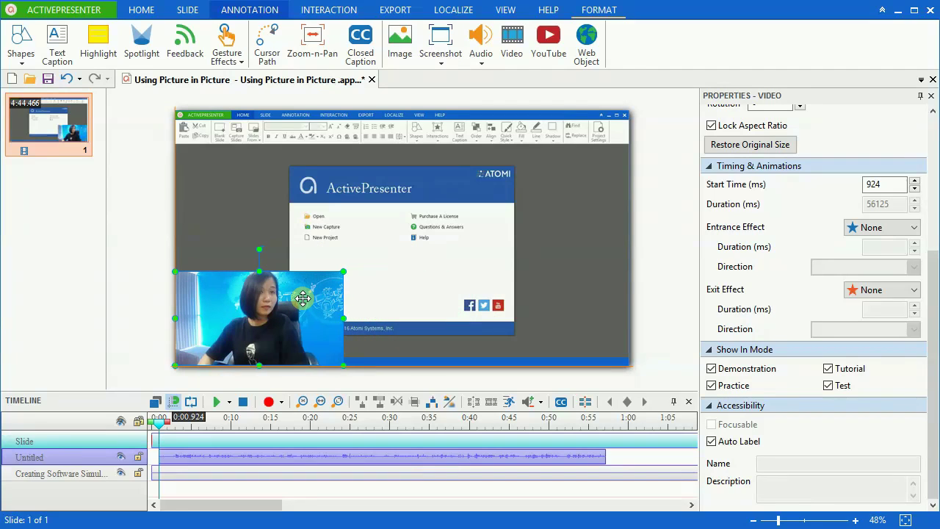
left_click_drag(343, 272, 287, 301)
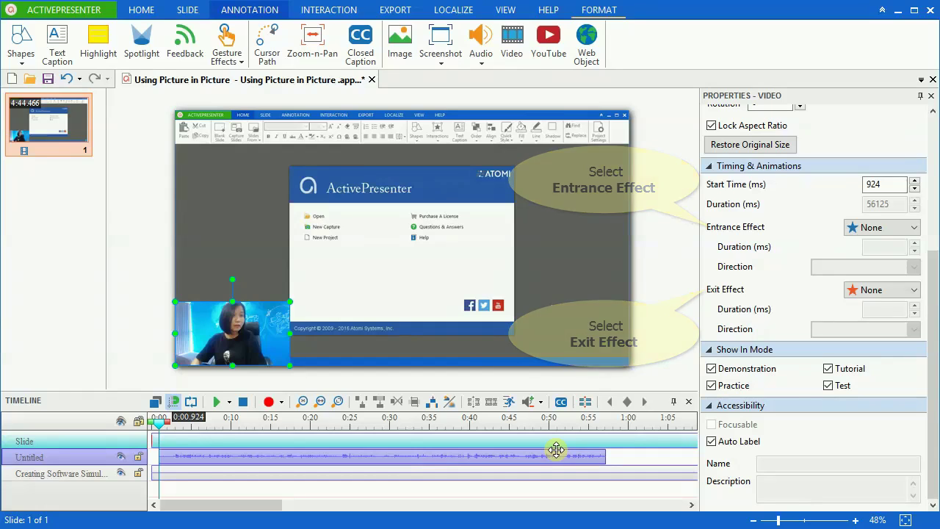
Give the video a Fly In entrance from the left and a Fade Out exit effect
left_click(877, 227)
left_click(873, 275)
left_click(856, 266)
left_click(850, 287)
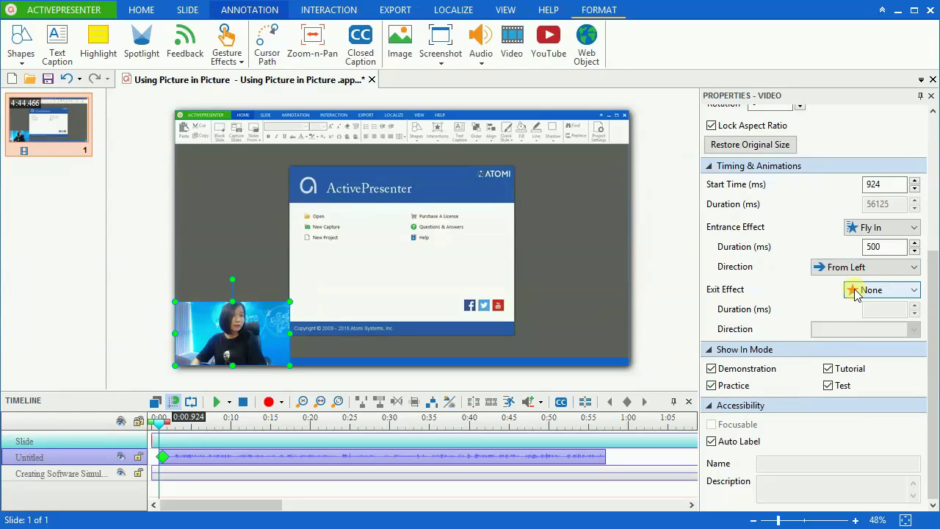
left_click(881, 289)
left_click(875, 324)
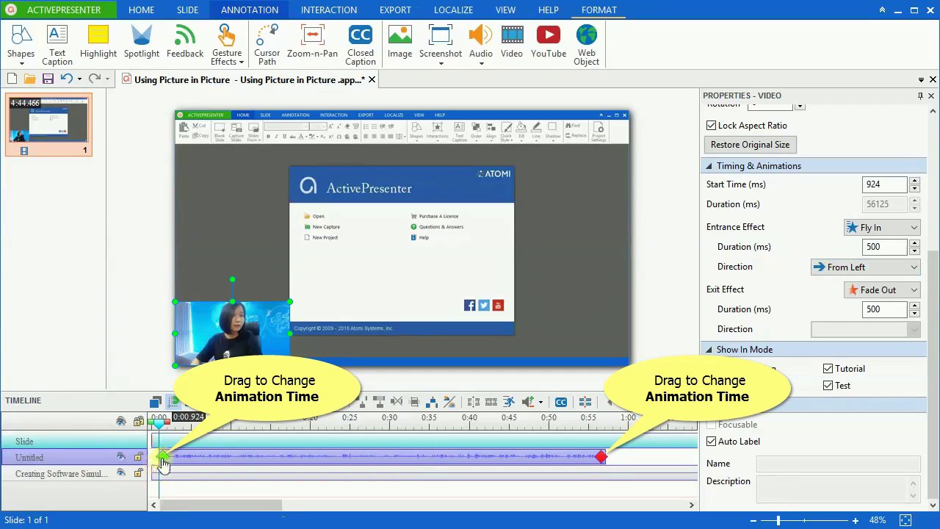
Stretch the fly-in to 1054 ms and the fade-out to 869 ms, then scrub the timeline to preview
left_click_drag(163, 457, 221, 456)
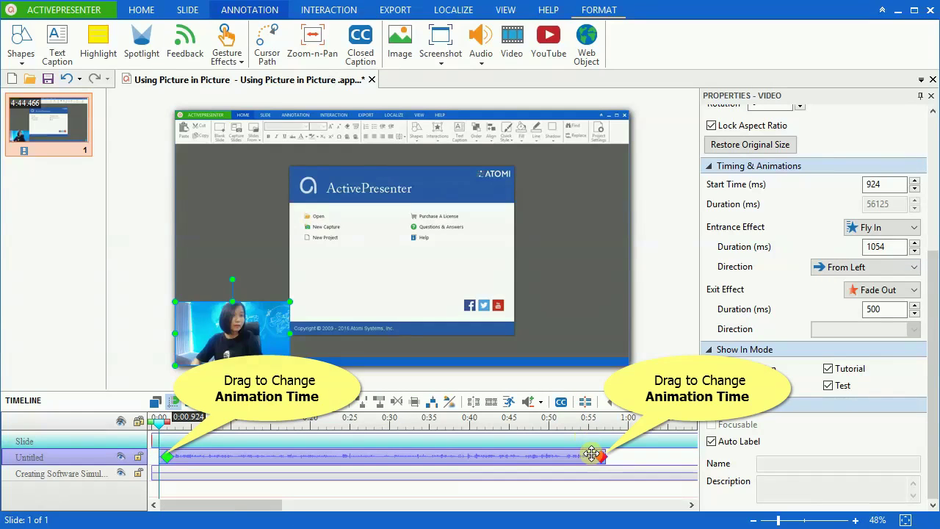
left_click_drag(599, 458, 596, 461)
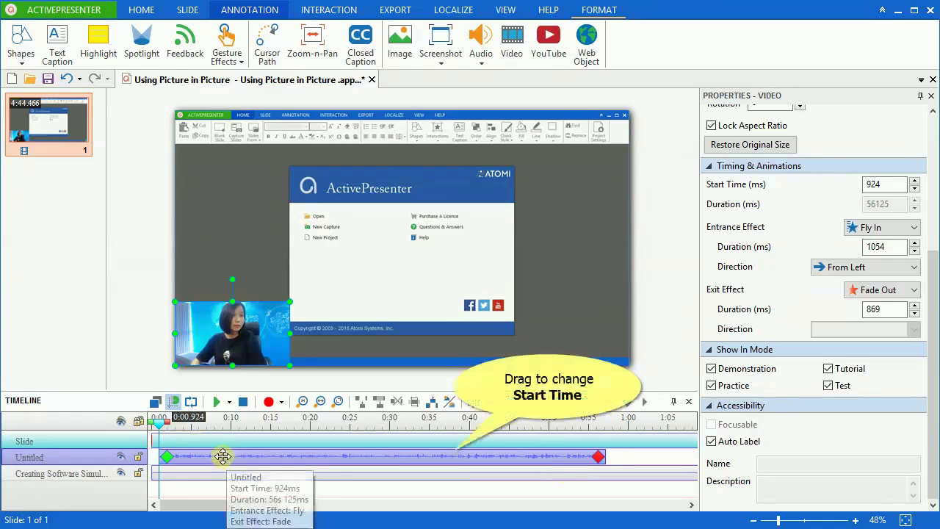
mouse_move(222, 455)
left_mouse_down()
mouse_move(331, 455)
mouse_move(289, 455)
left_mouse_up()
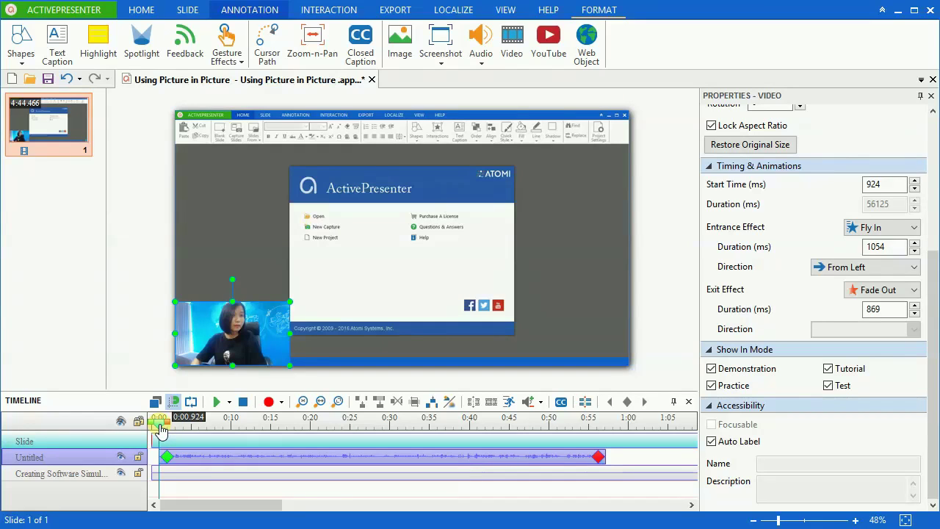
left_click_drag(160, 430, 477, 433)
left_click_drag(543, 436, 159, 429)
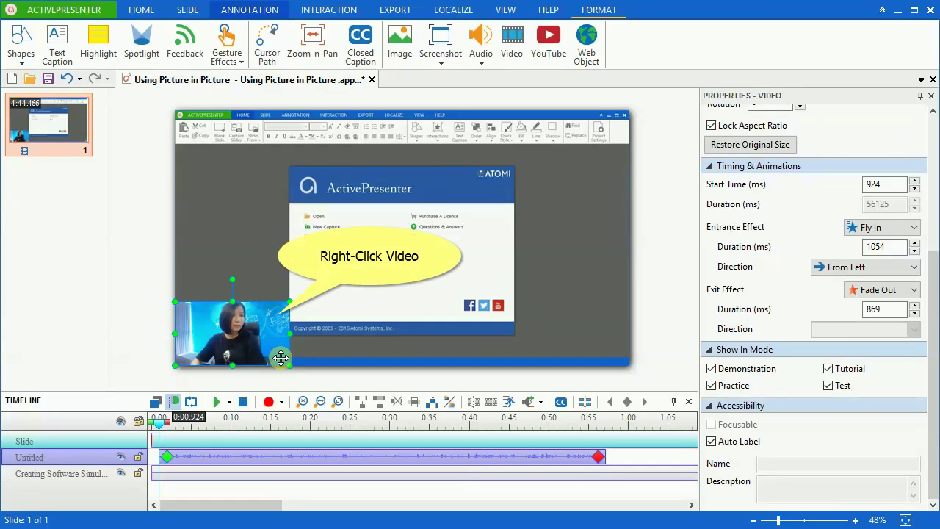
right_click(251, 329)
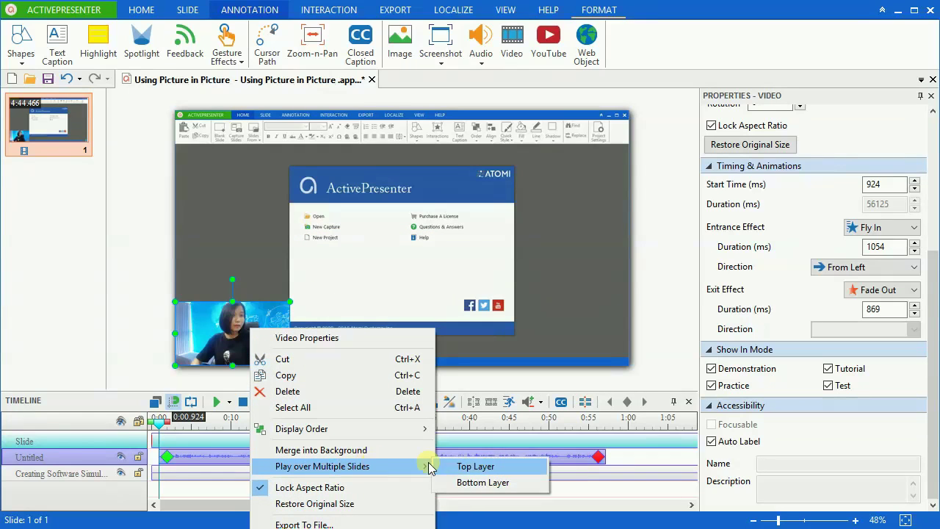
left_click(144, 287)
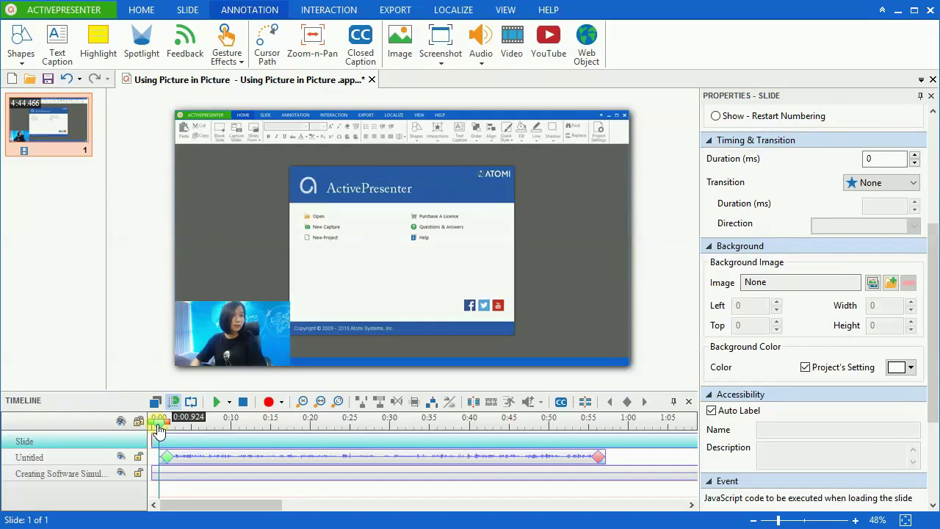
At 1.978 s add a Zoom-n-Pan framing the lower-left webcam area at 207% scale
left_click_drag(159, 429, 168, 434)
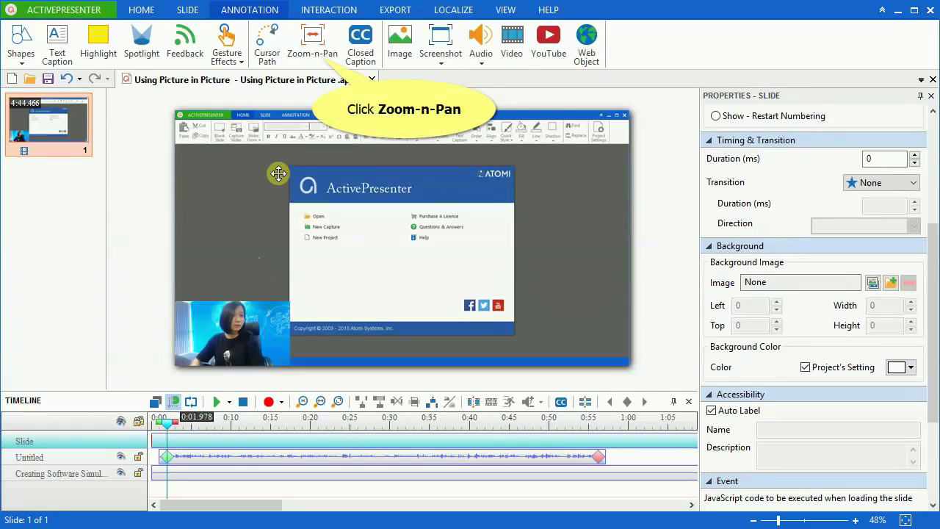
left_click(309, 61)
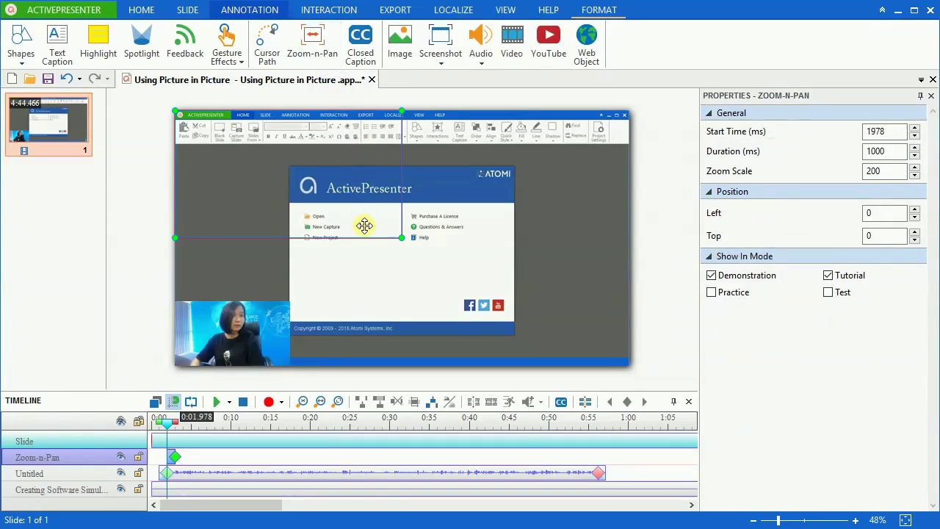
left_click_drag(366, 241, 365, 361)
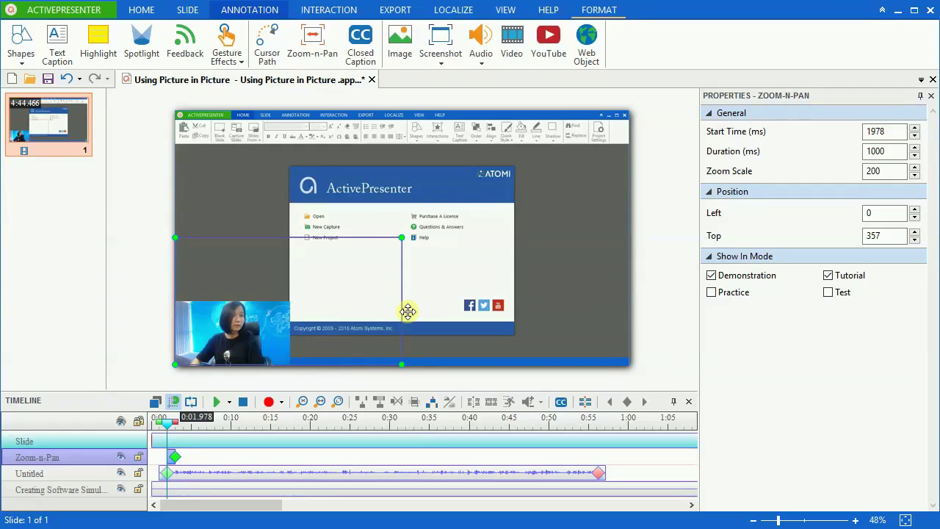
left_click_drag(401, 239, 396, 243)
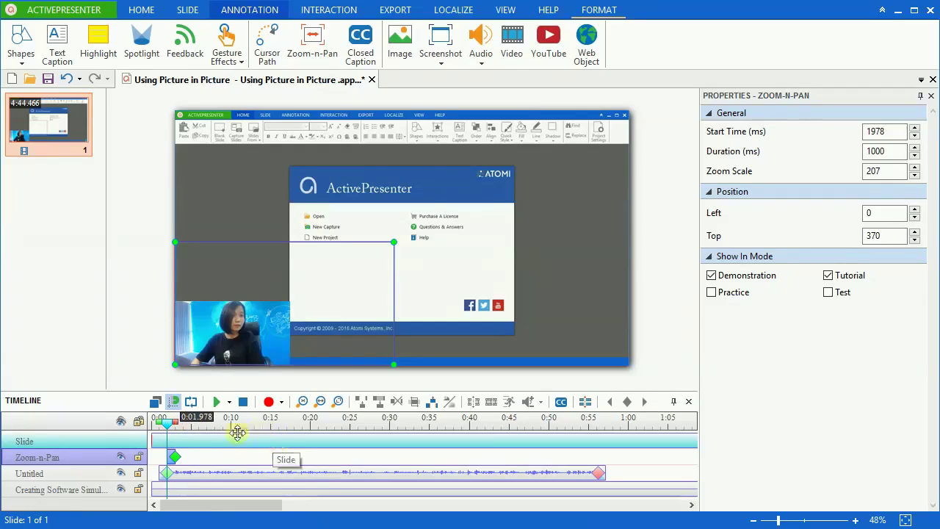
left_click_drag(166, 419, 202, 440)
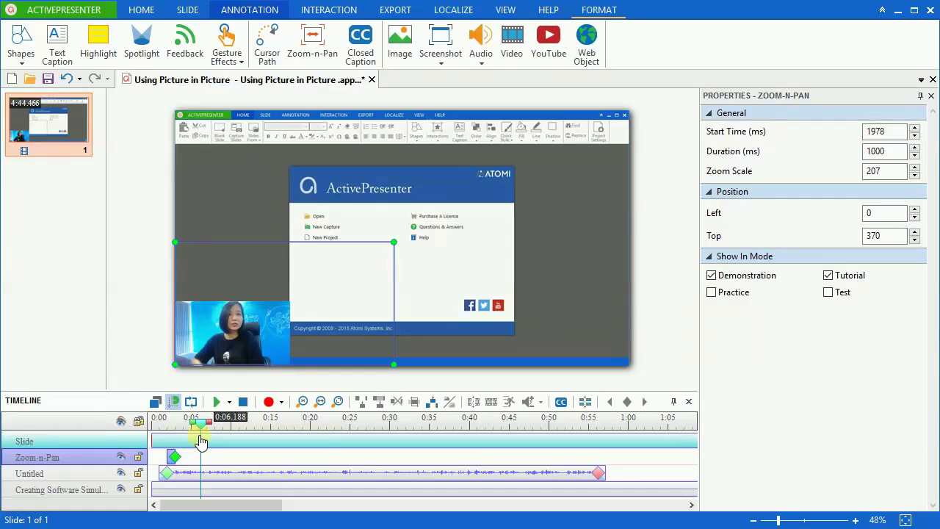
At 6.188 s add a full-slide Zoom-n-Pan at scale 100, stretched to 1646 ms, then return to the start
left_click(316, 44)
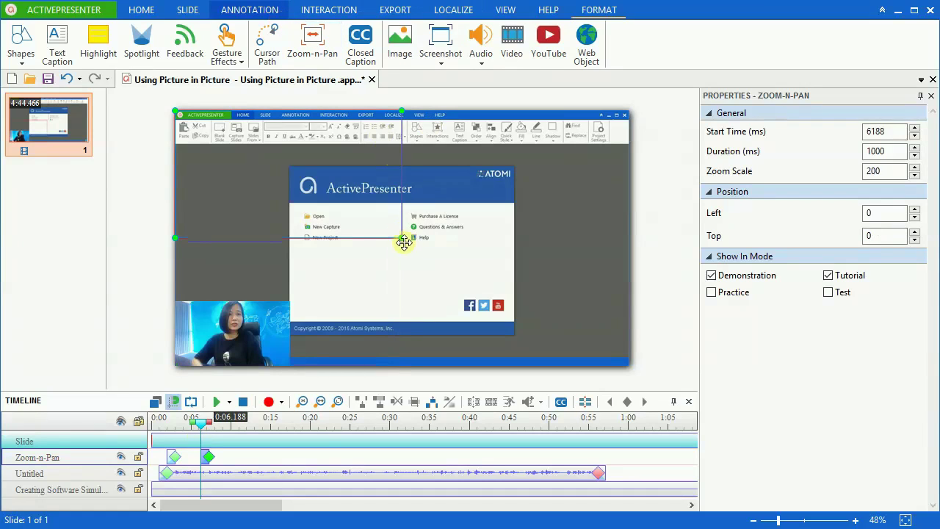
left_click_drag(403, 239, 628, 364)
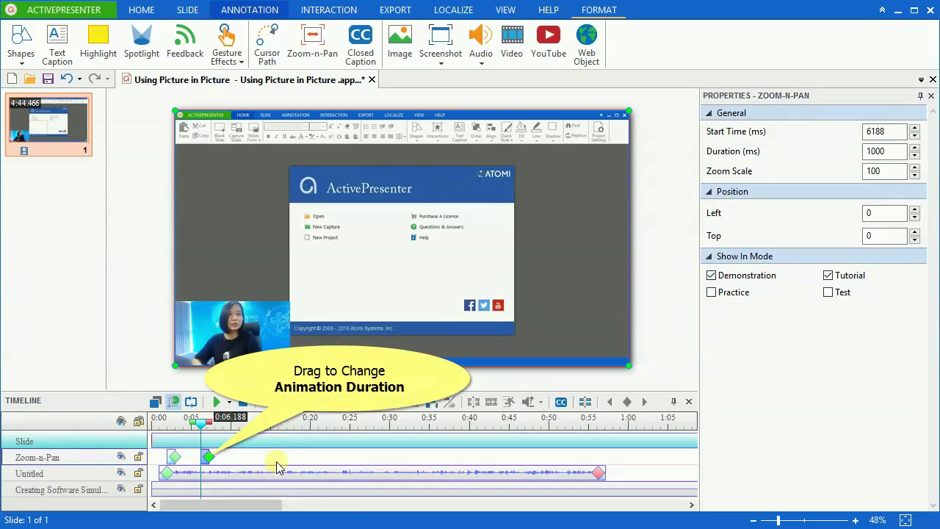
left_click_drag(211, 463, 214, 462)
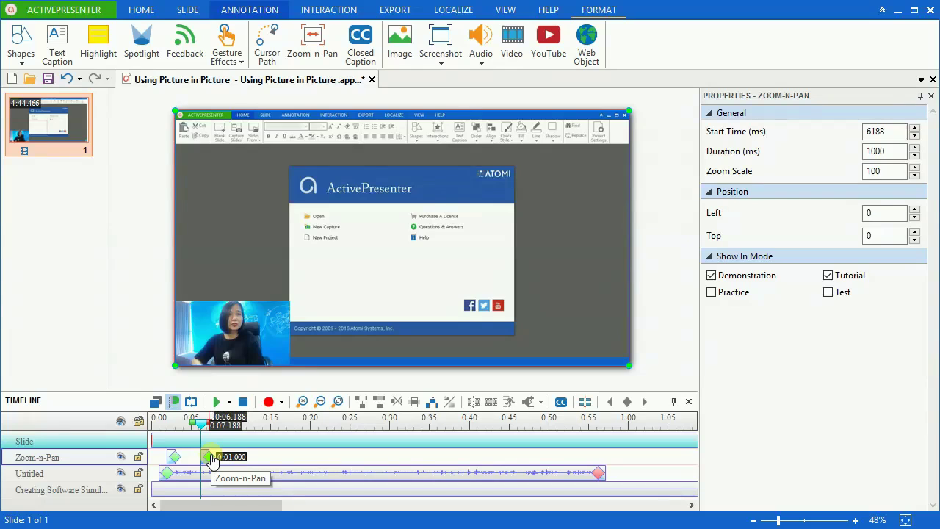
left_click_drag(214, 461, 219, 460)
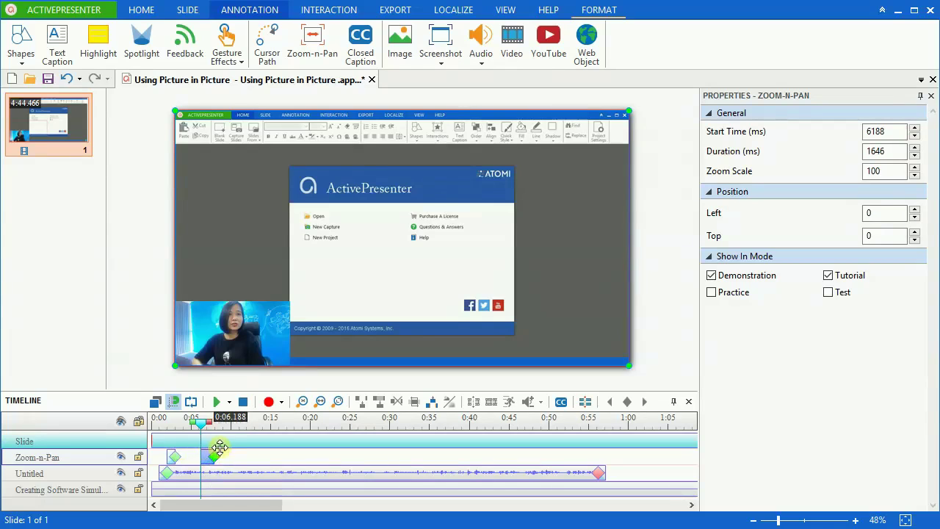
left_click(154, 421)
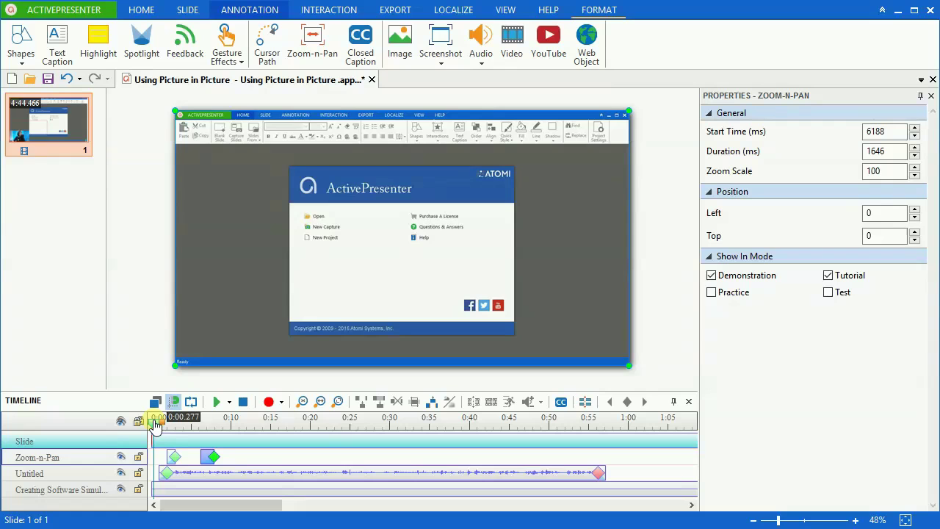